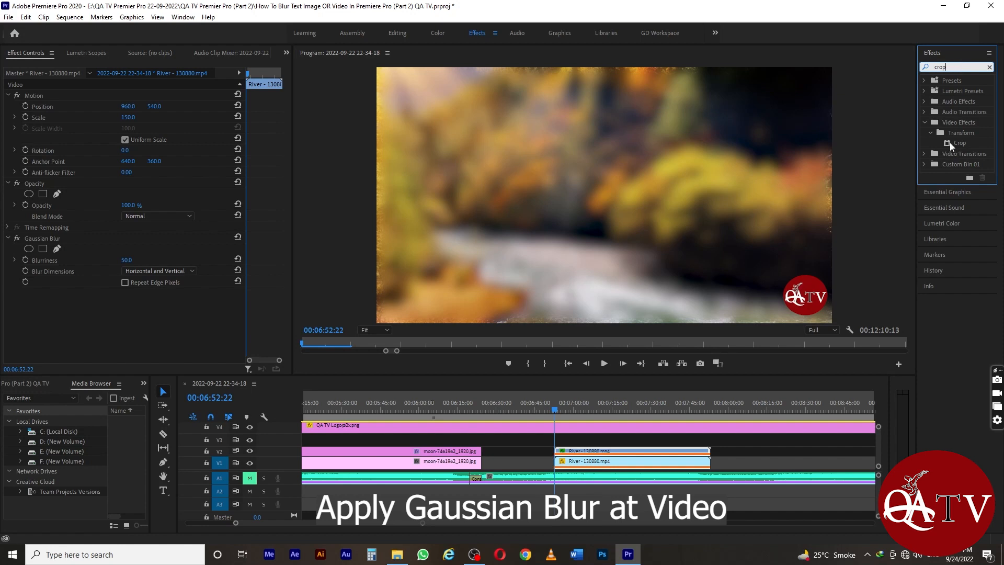
Apply the Crop effect to the upper River clip on V2 and enable keyframing for its Left, Top, Right and Bottom values.
left_click_drag(950, 147, 591, 453)
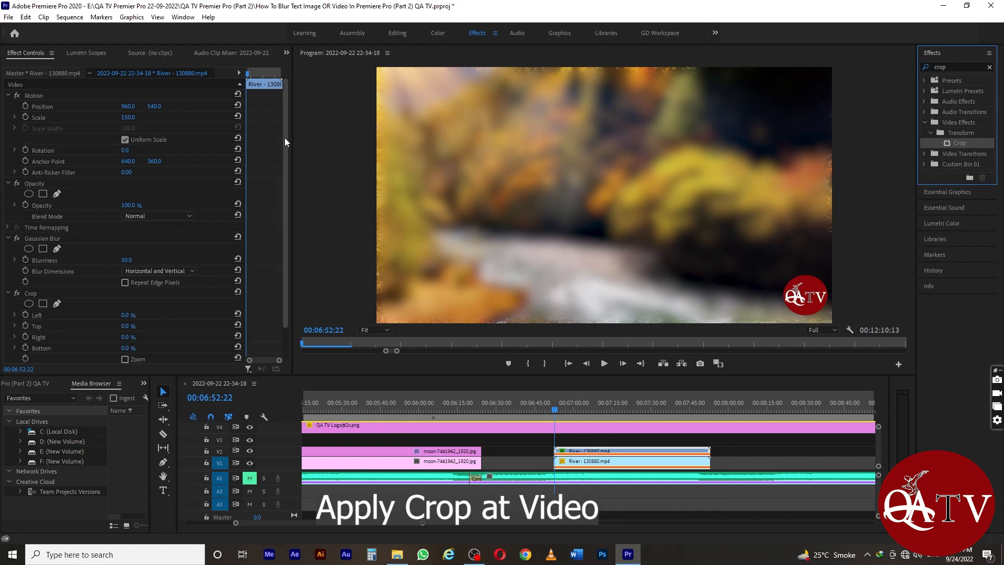
left_click_drag(285, 138, 279, 183)
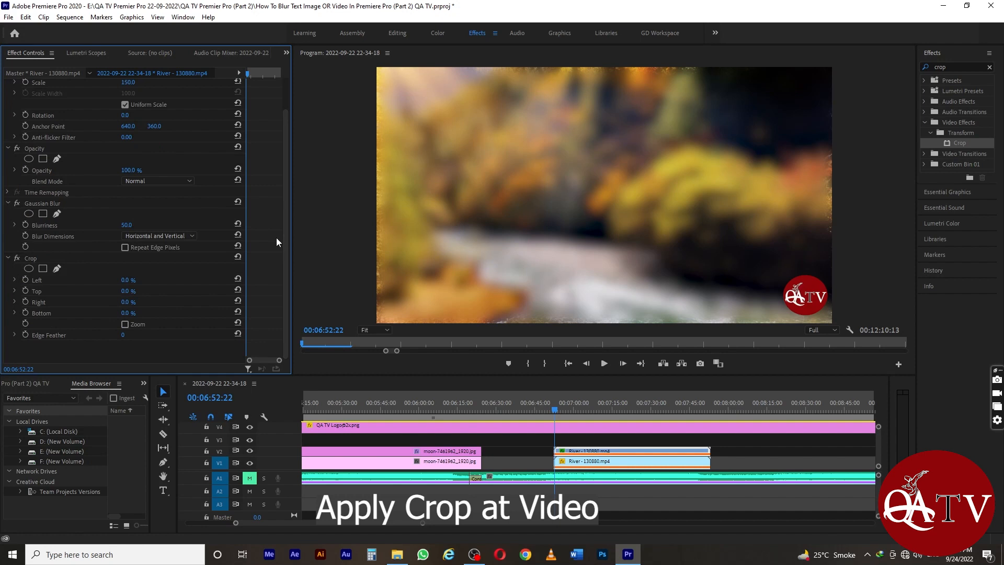
left_click(26, 279)
left_click(25, 291)
left_click(25, 302)
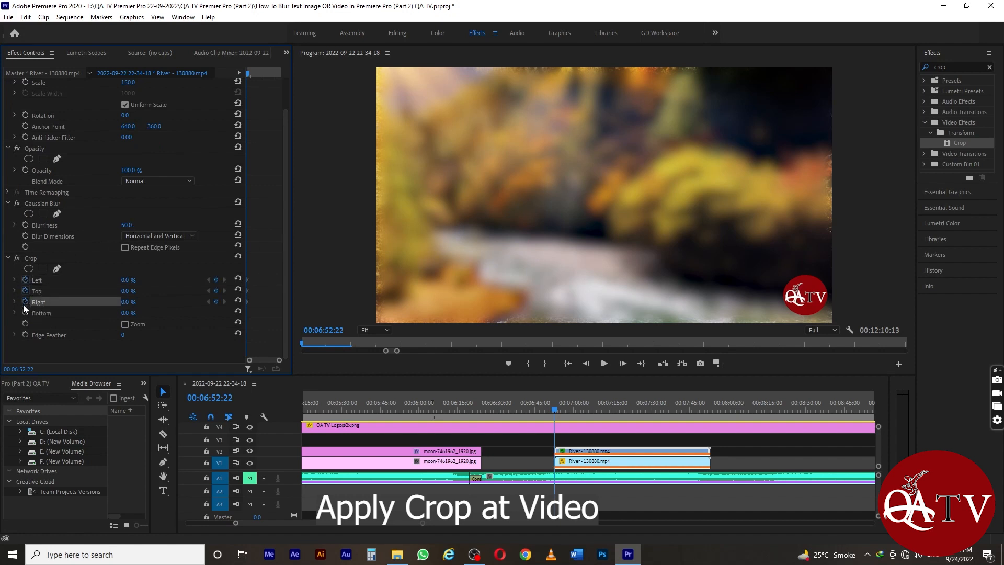
left_click(25, 313)
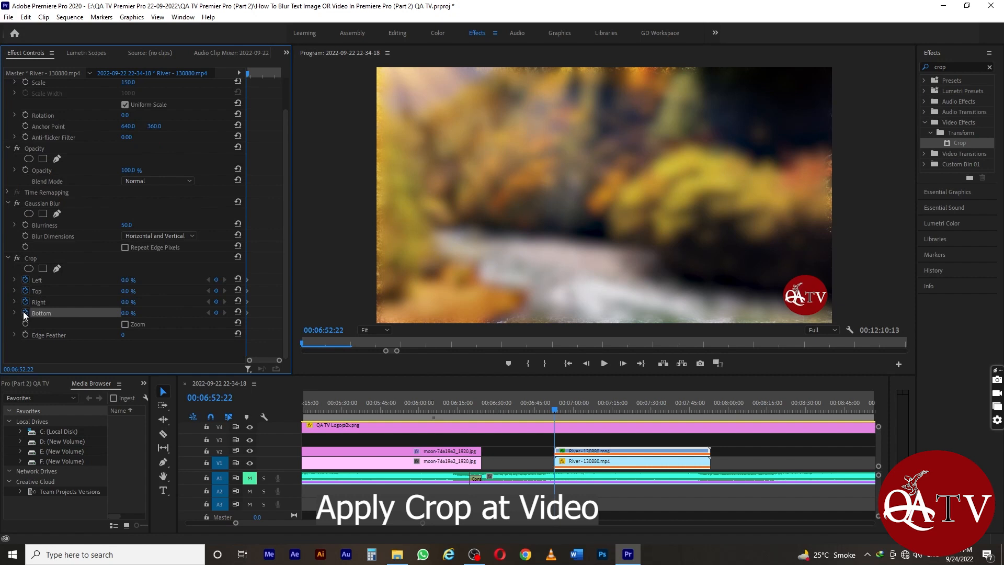
Crop the blurred River layer to the picture's upper-left area, about 48.7% from the right and 68.2% from the bottom.
left_click(59, 281)
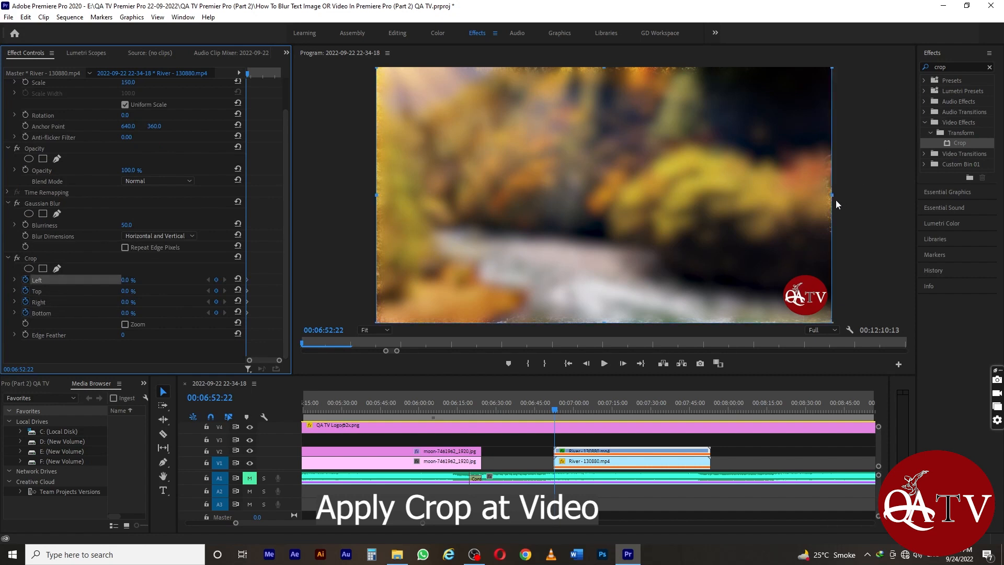
left_click_drag(834, 198, 609, 197)
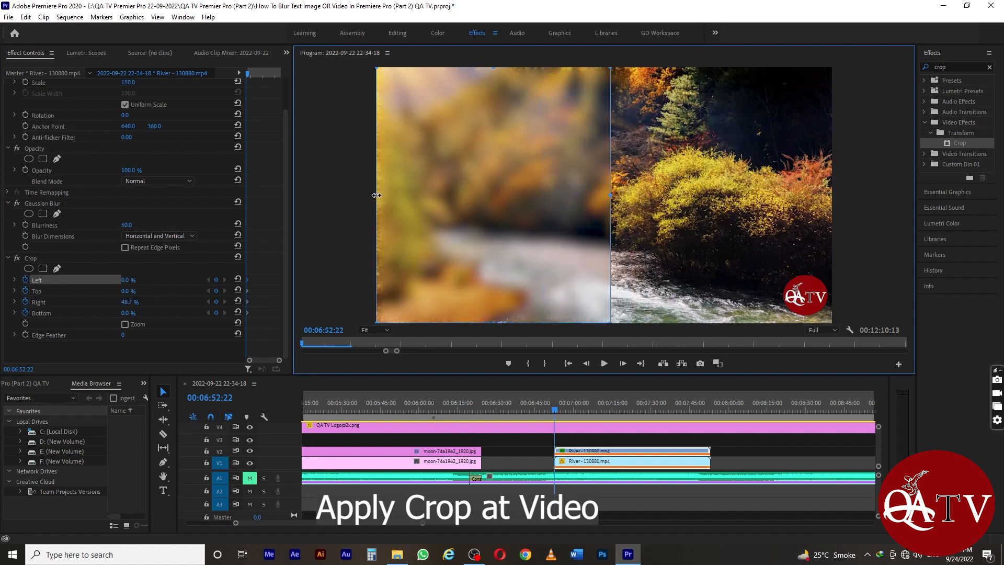
mouse_move(376, 195)
left_mouse_down()
mouse_move(532, 197)
mouse_move(363, 201)
left_mouse_up()
left_click_drag(495, 323, 469, 148)
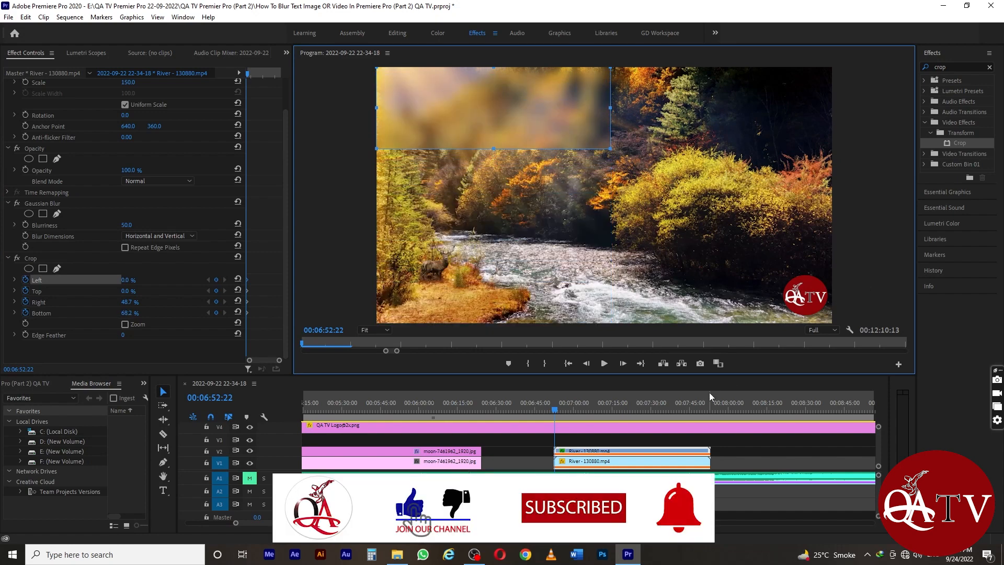
Play and scrub through the River clip to preview the partially blurred area.
key("space")
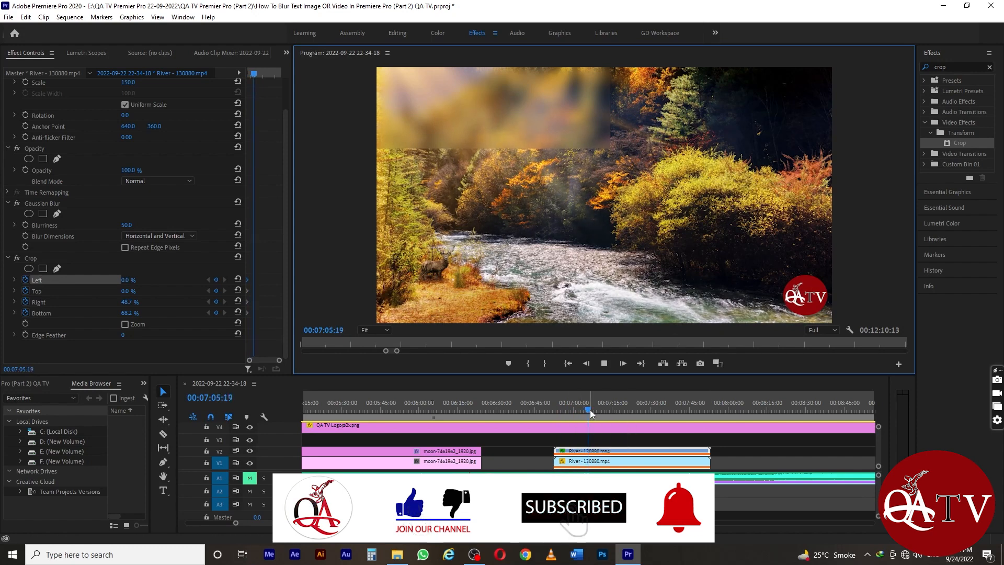
left_click_drag(587, 409, 564, 406)
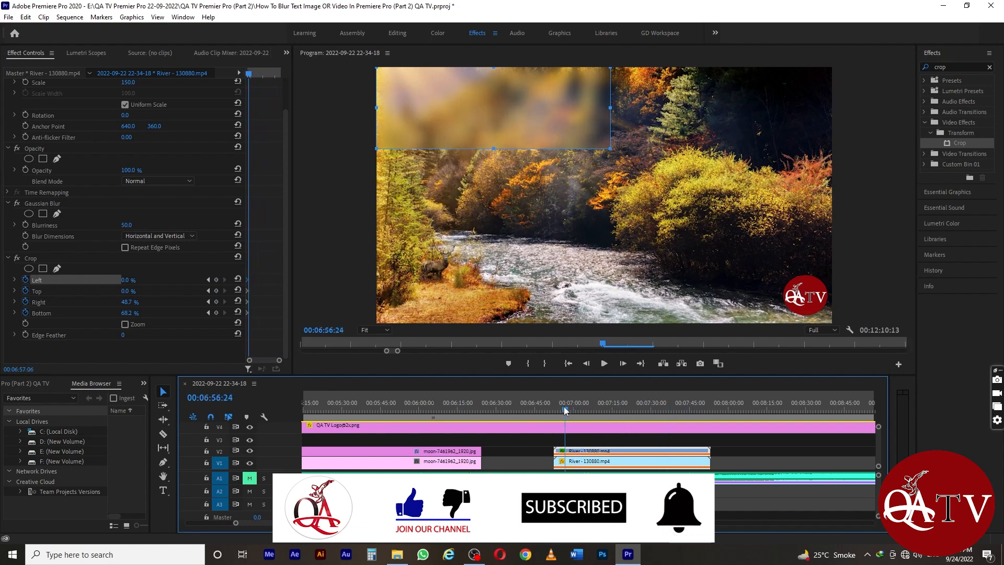
key("space")
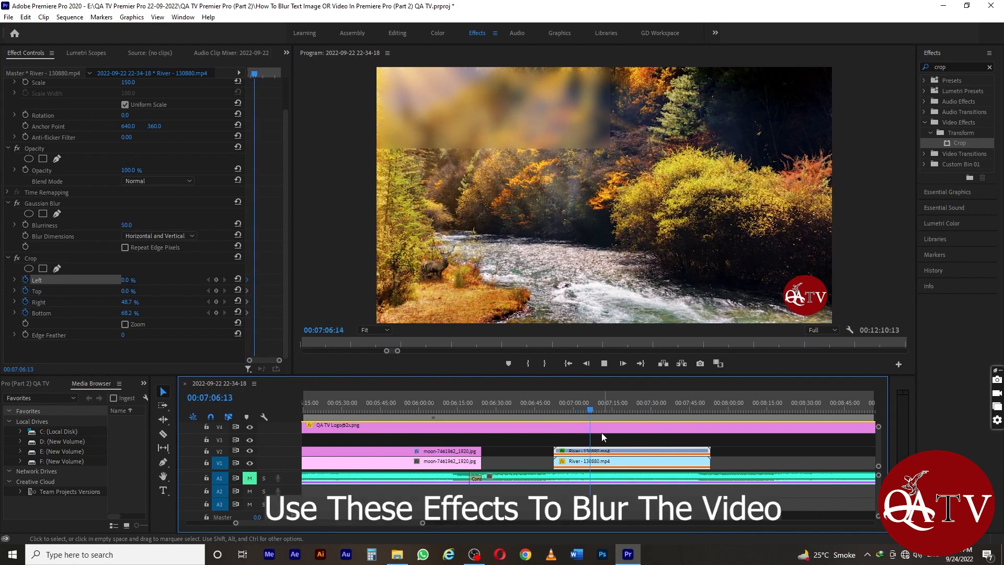
left_click_drag(594, 412, 663, 413)
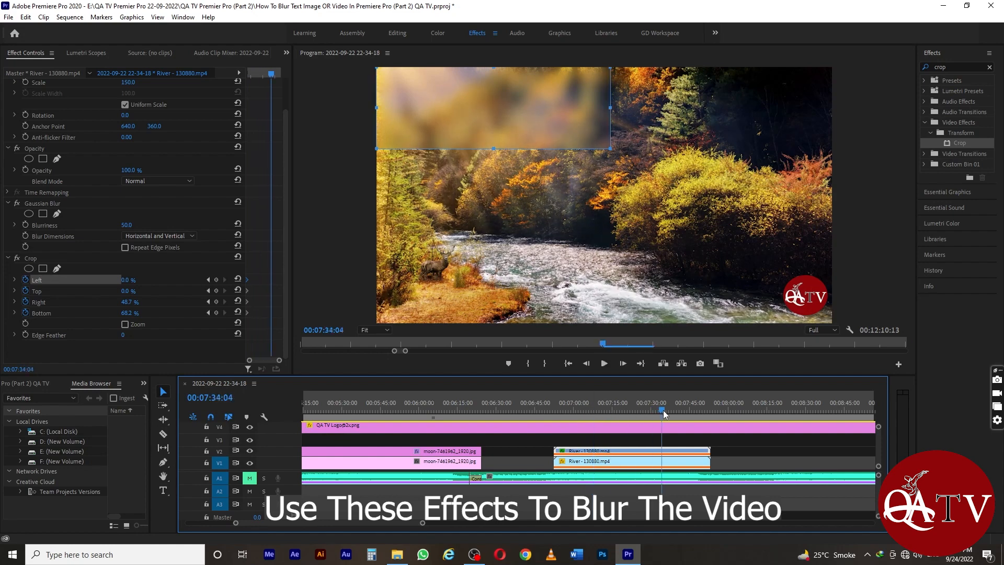
key("space")
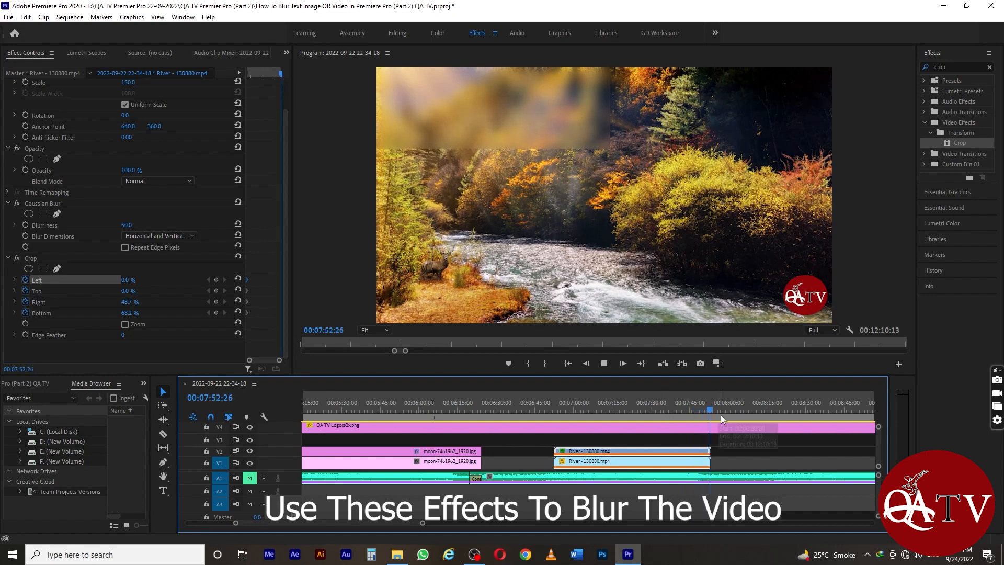
left_click_drag(715, 410, 584, 421)
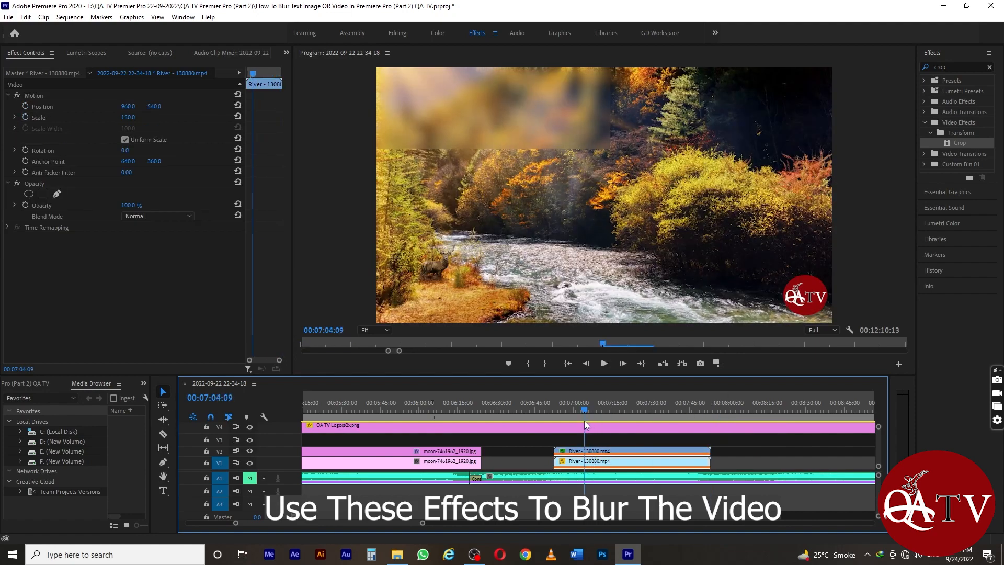
right_click(622, 454)
left_click(615, 455)
double_click(615, 455)
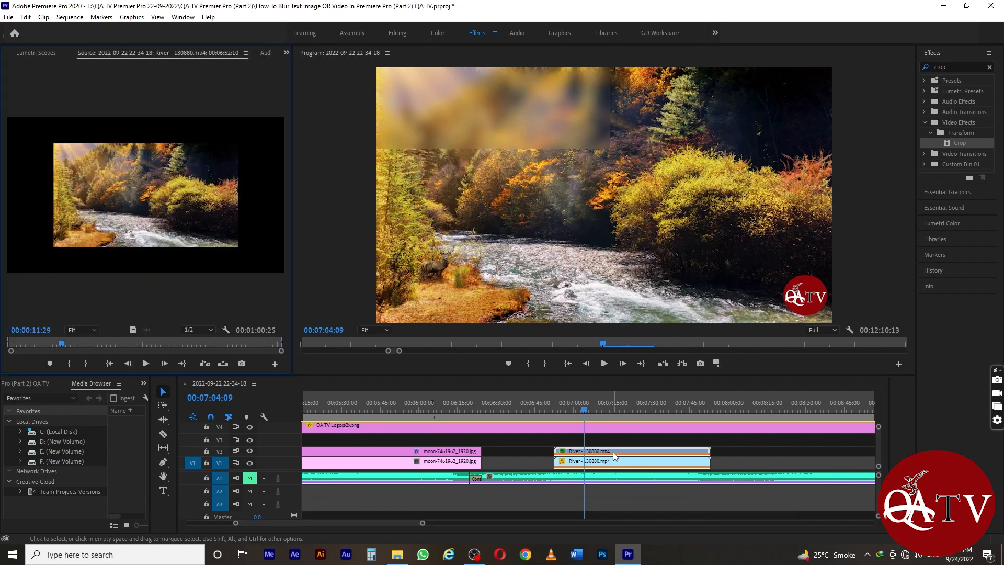
left_click(287, 56)
left_click(296, 74)
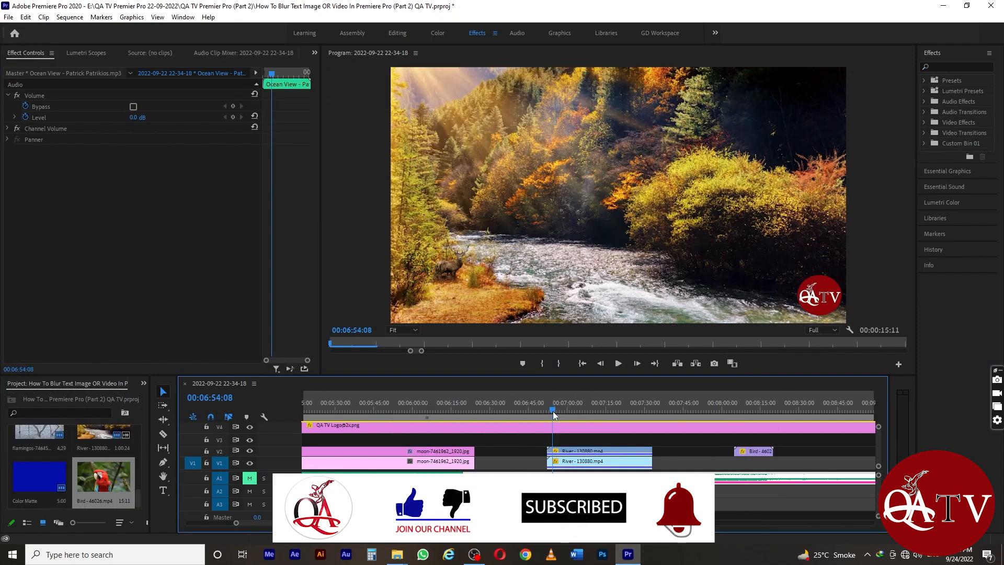
Park the playhead at 00:06:53:20 and move the Bird clip from V2 down to V1, starting at about 00:07:45.
mouse_move(553, 411)
left_mouse_down()
mouse_move(628, 404)
mouse_move(552, 402)
left_mouse_up()
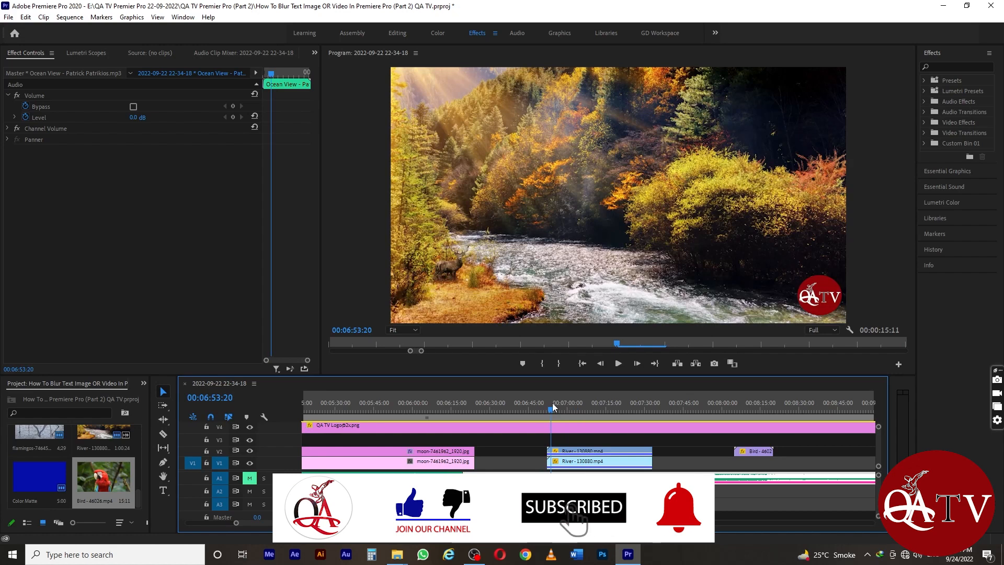
left_click(579, 449)
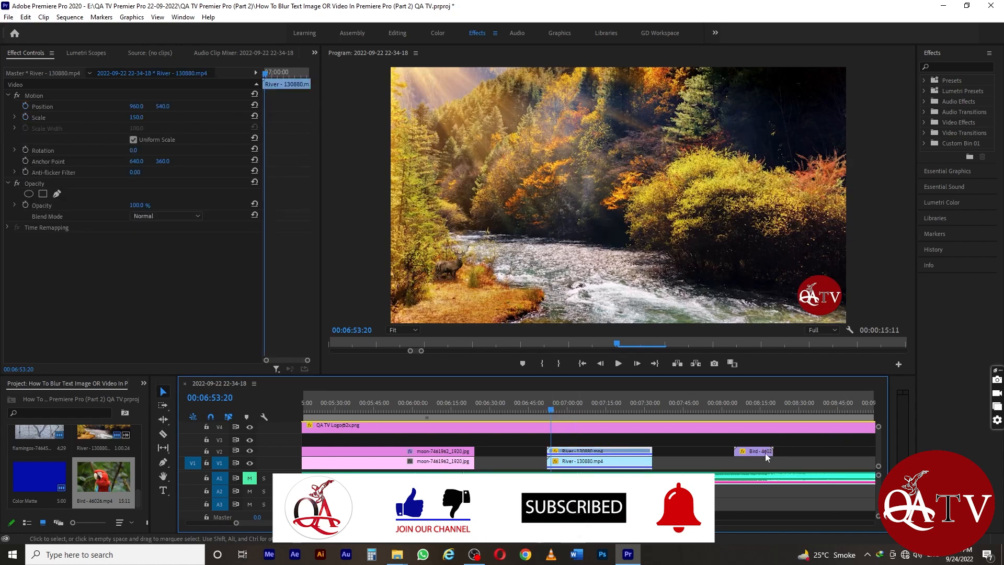
left_click_drag(763, 456, 711, 464)
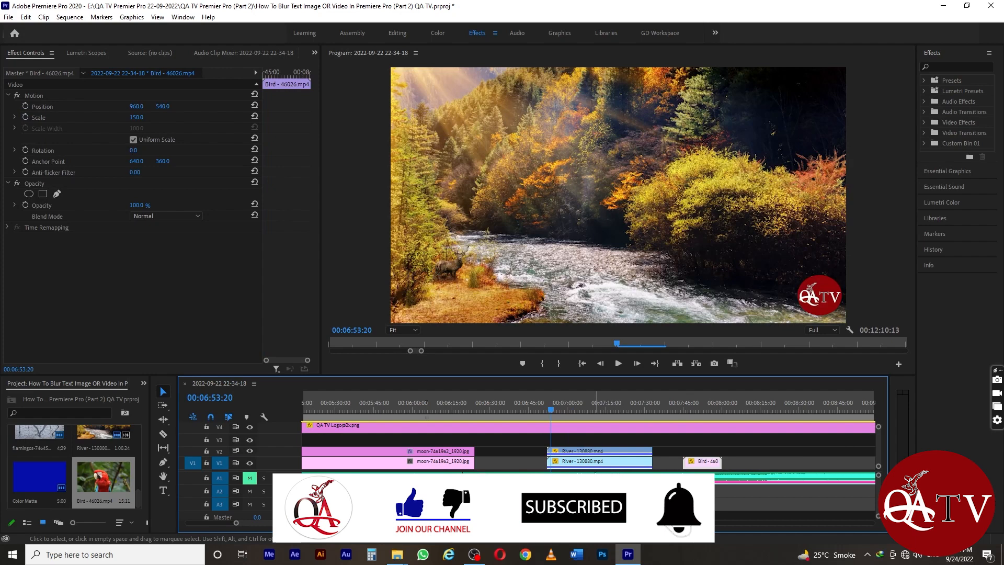
Add a four-point opacity mask to the upper River clip on V2 and place it over the picture's upper-left area.
left_click(619, 453)
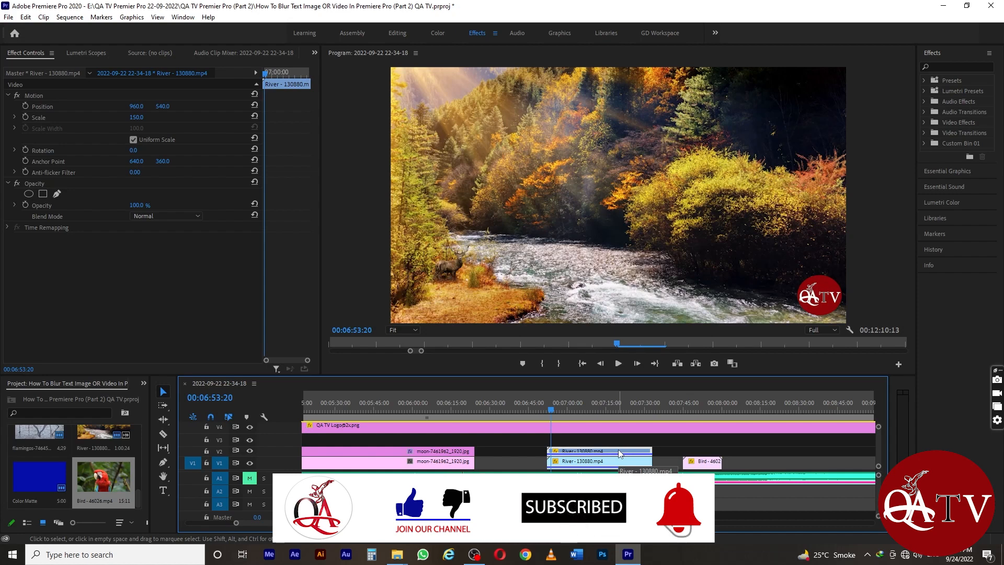
left_click(44, 195)
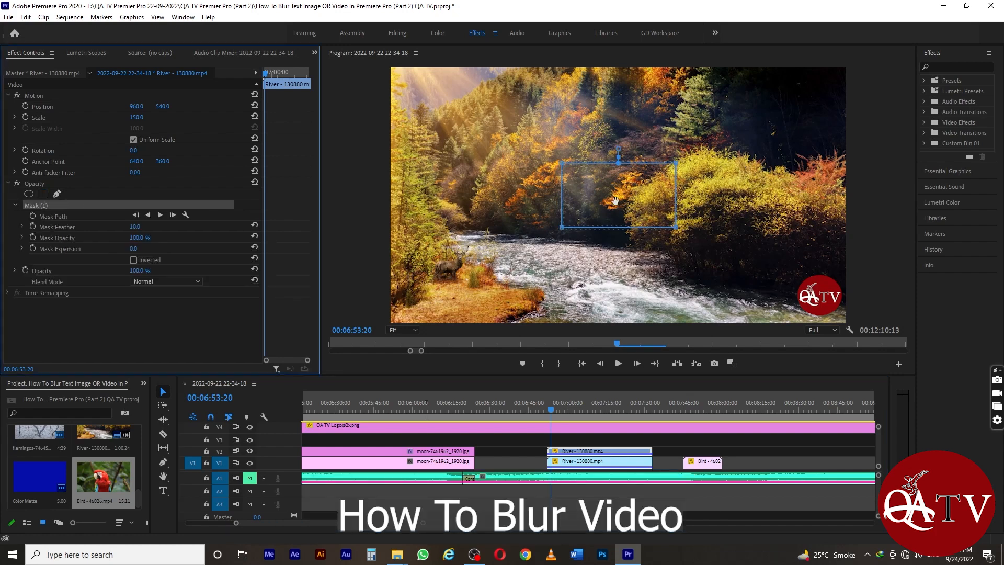
left_click_drag(616, 200, 449, 113)
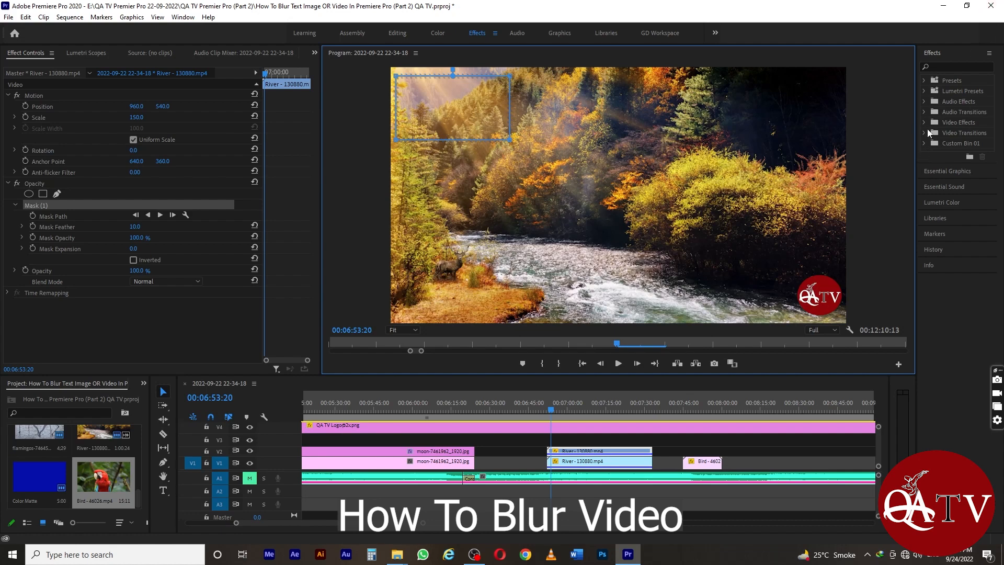
Search the effects for "blur" and apply Fast Blur to the upper River clip on V2.
left_click(935, 68)
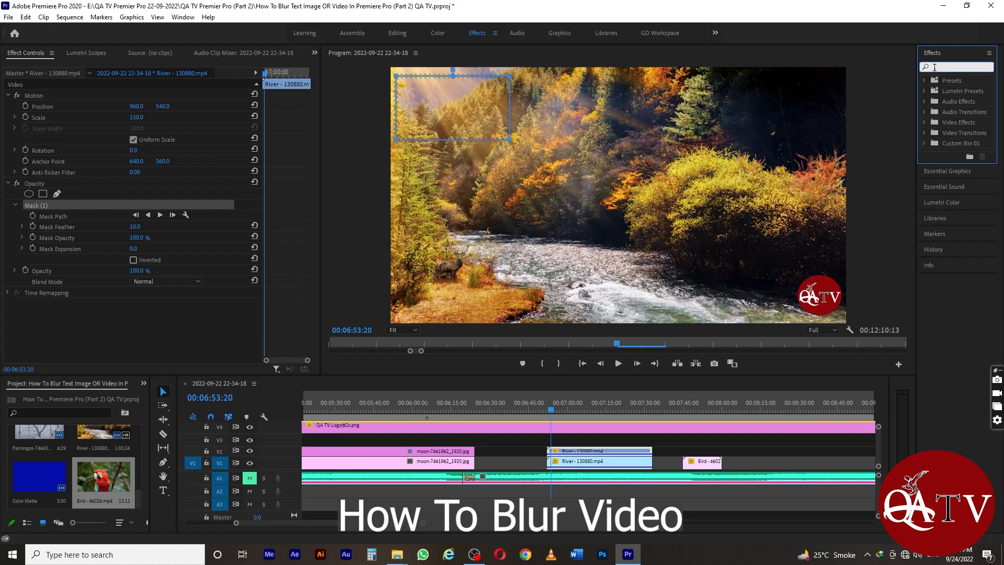
type("blur")
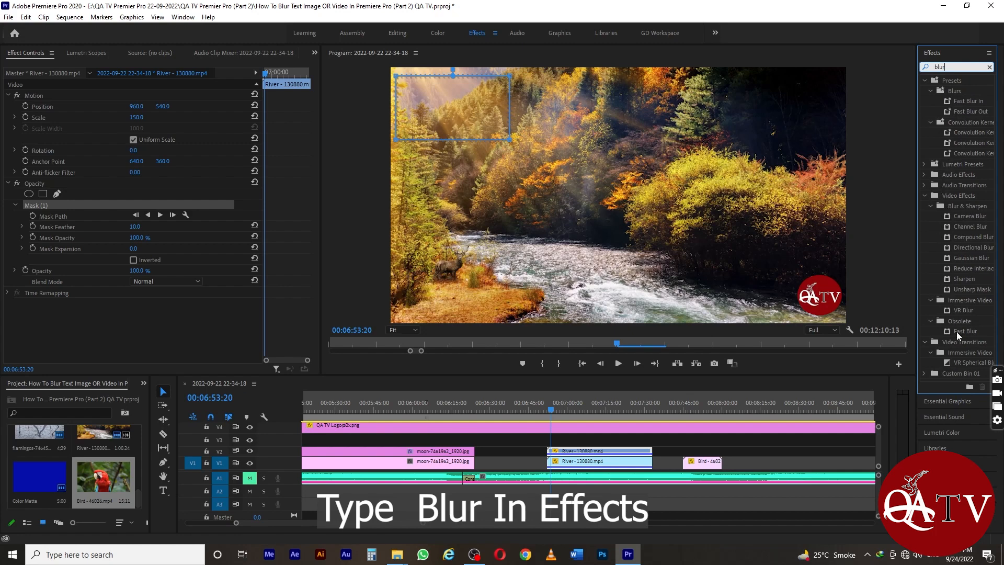
left_click_drag(947, 330, 571, 451)
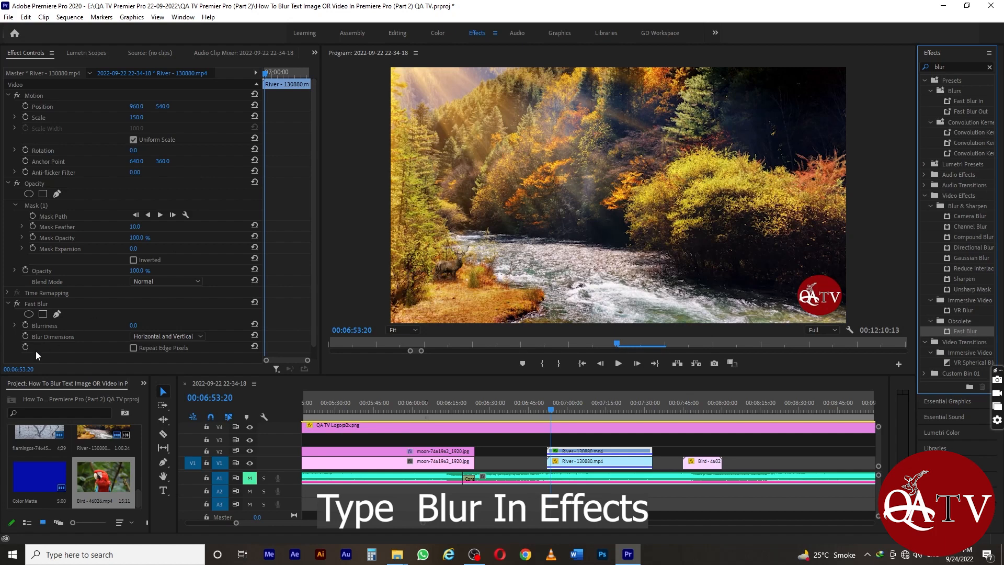
Add a four-point mask to the Fast Blur effect and place it over the trees in the picture's upper-left area.
scroll(142, 253, "down", 1)
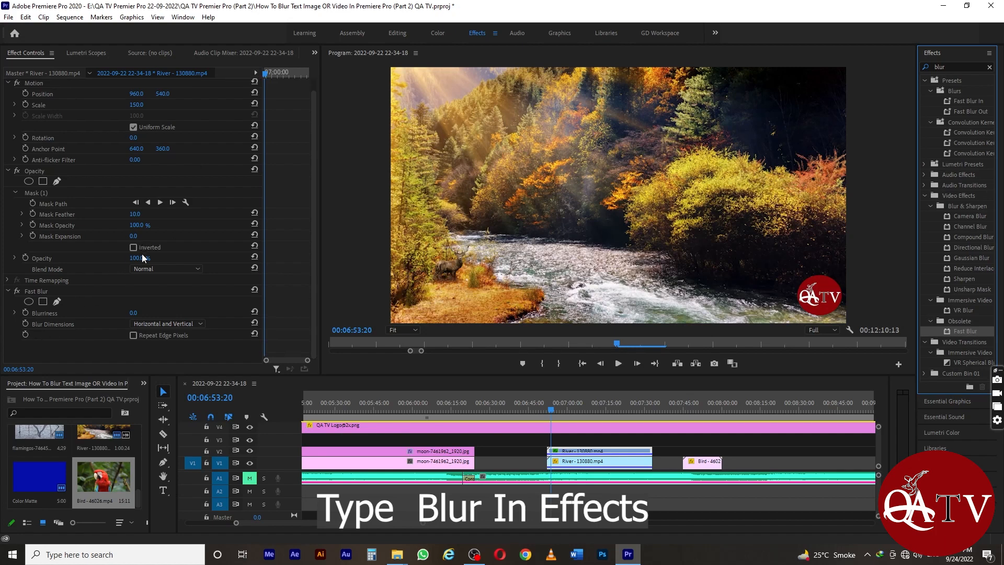
left_click(43, 302)
left_click_drag(608, 194, 459, 113)
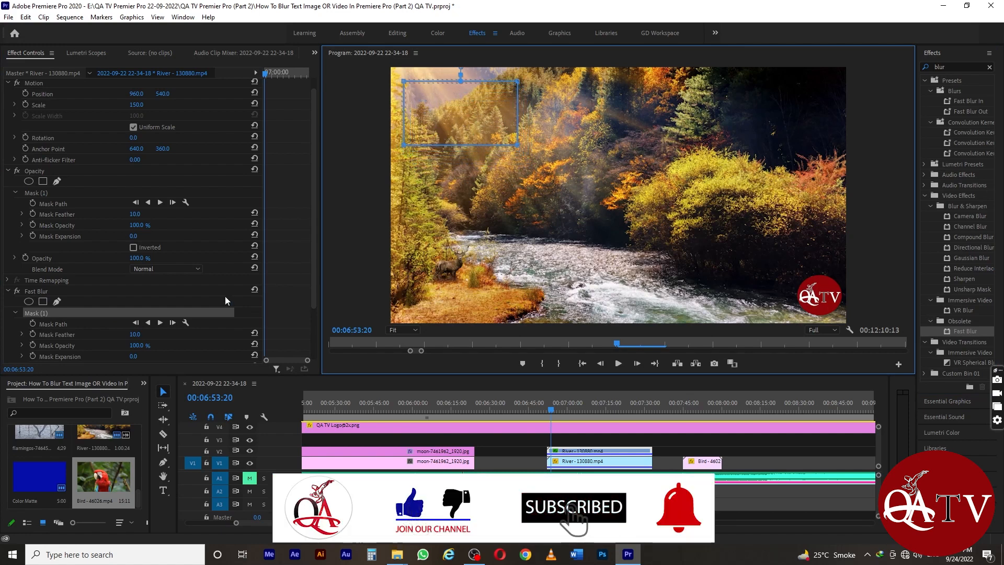
Set the Fast Blur's Blurriness to 70 and nudge its mask slightly within the picture's upper-left area.
scroll(222, 296, "down", 2)
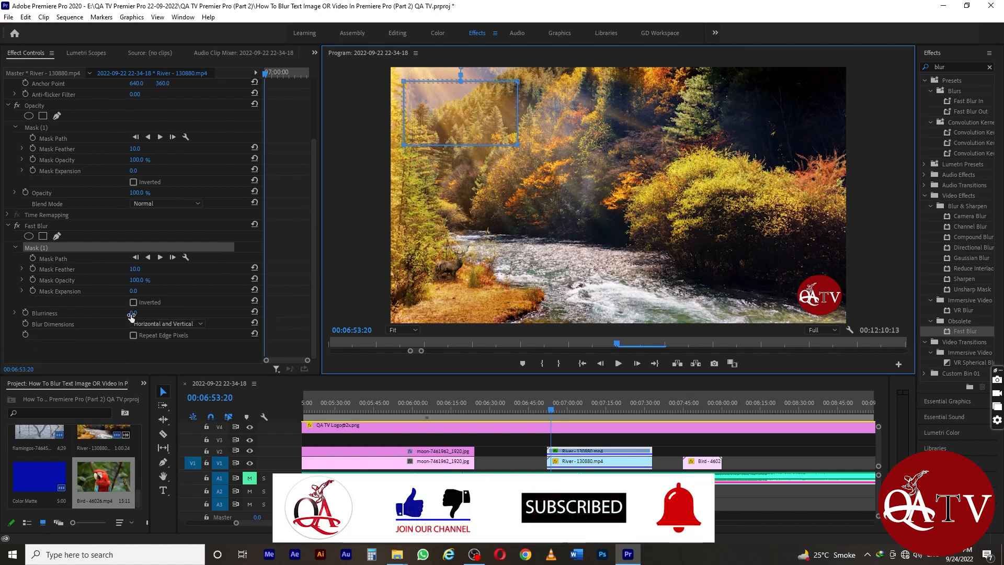
left_click(14, 312)
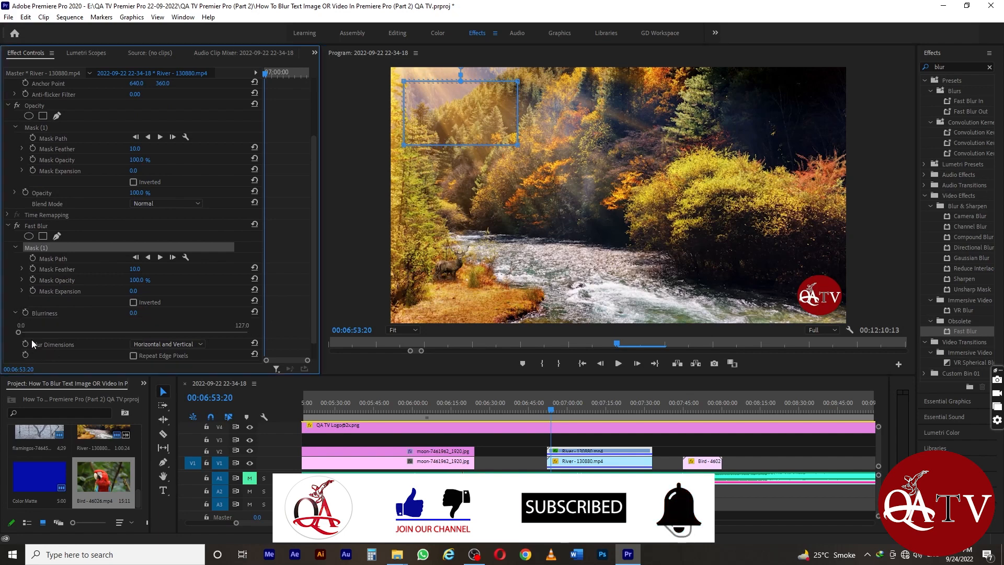
left_click_drag(21, 332, 117, 331)
left_click(14, 312)
left_click(137, 312)
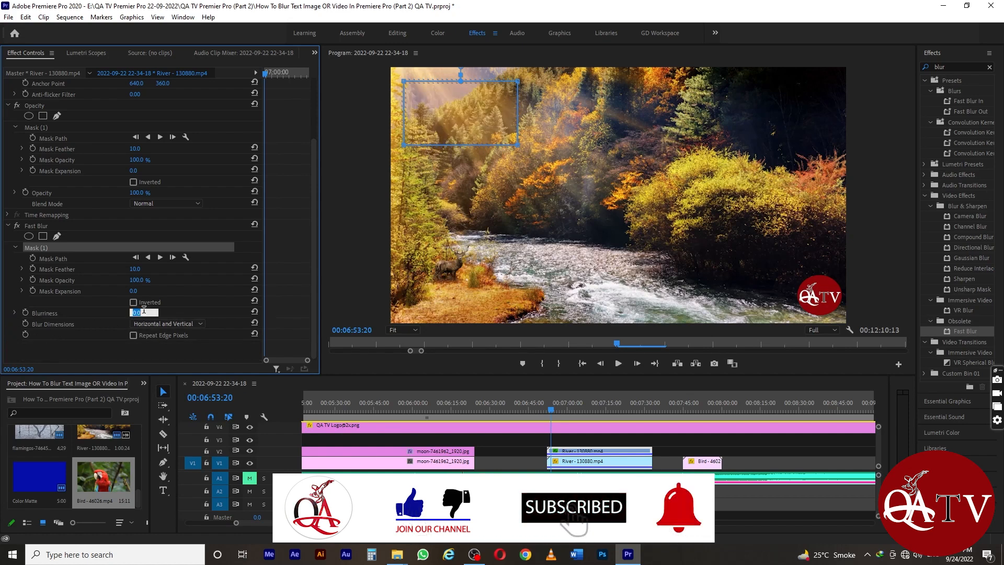
type("70")
key("Return")
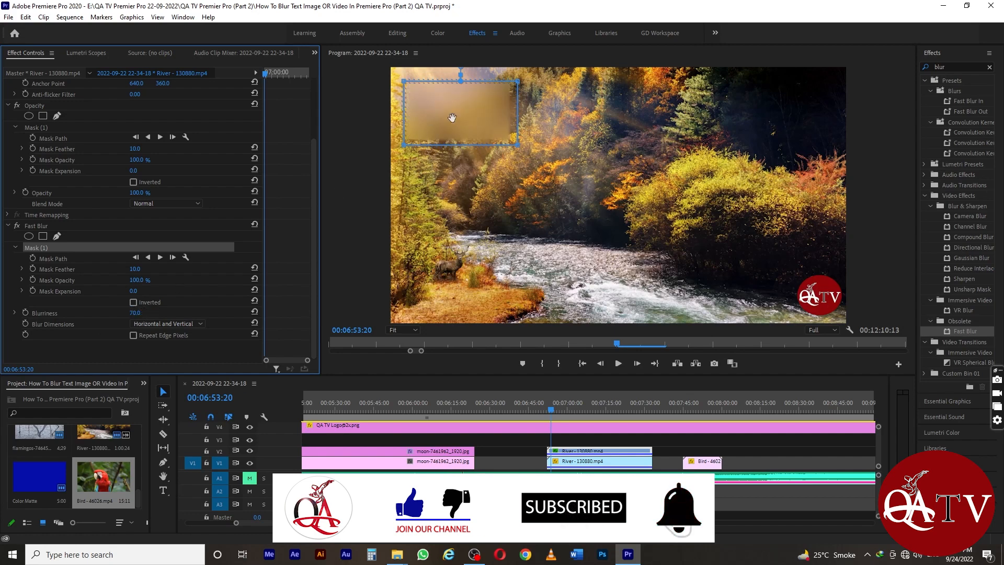
left_click_drag(452, 118, 455, 117)
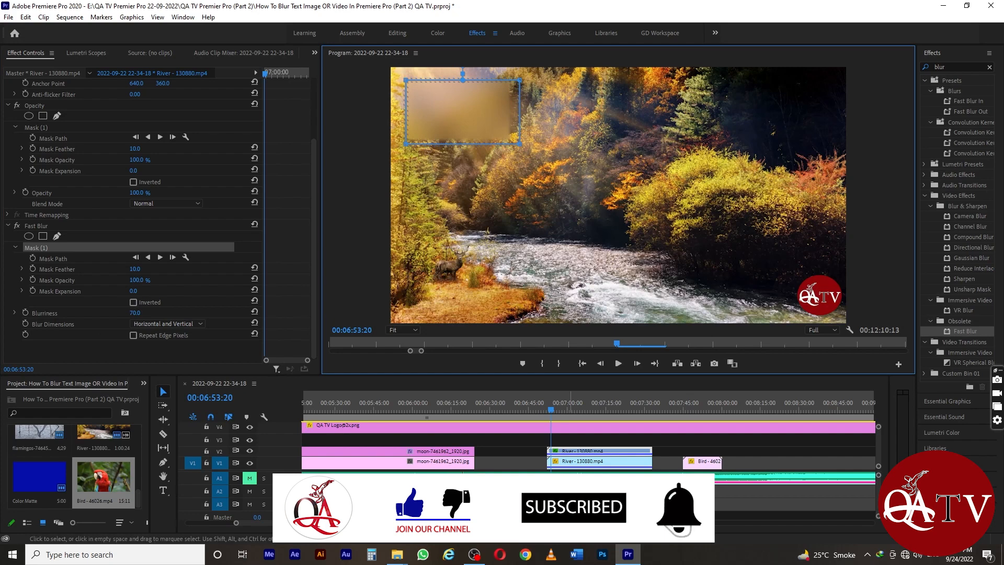
Scrub through the River clip to review the masked blur over its length.
left_click_drag(547, 413, 642, 408)
mouse_move(544, 416)
left_mouse_down()
mouse_move(649, 409)
mouse_move(559, 418)
left_mouse_up()
left_click(608, 413)
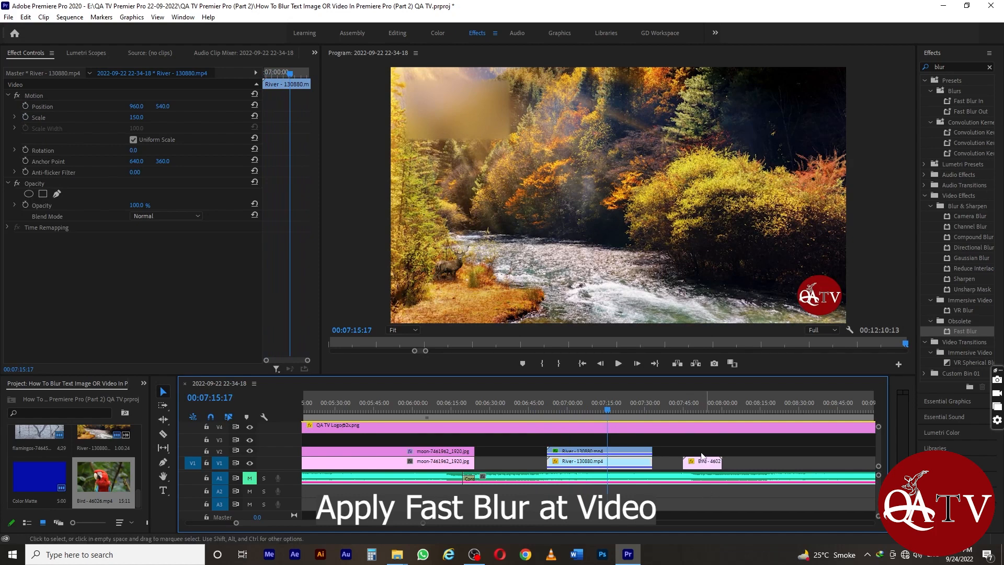
Place the playhead at 00:07:46:00 and duplicate the Bird clip from V1 onto V2 directly above it.
left_click_drag(619, 413, 682, 418)
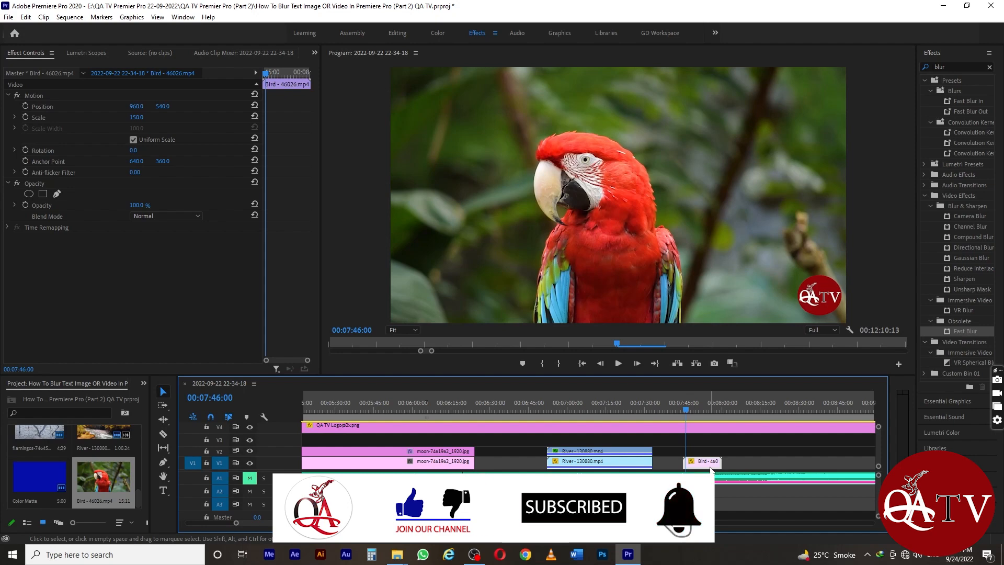
left_click_drag(710, 469, 710, 458)
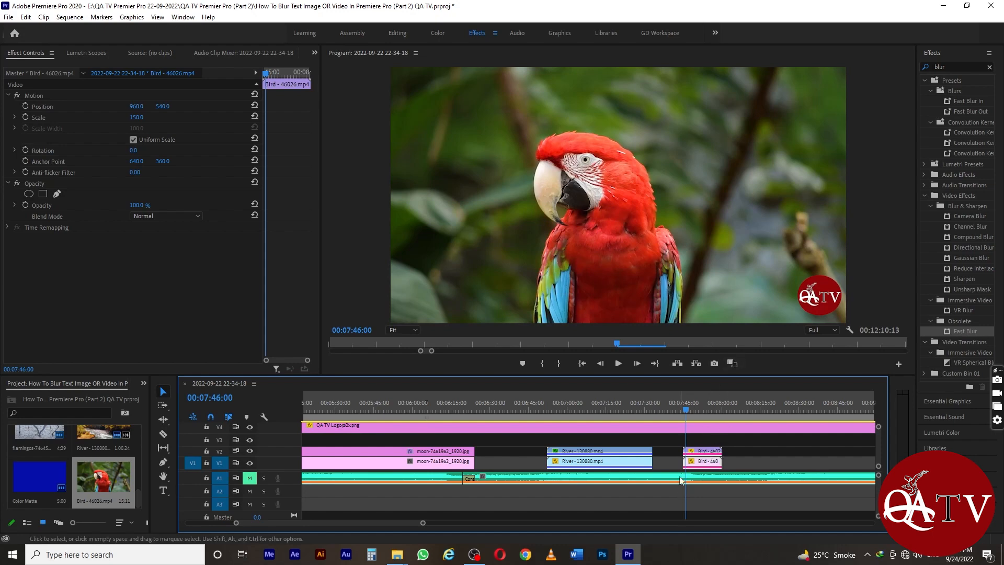
left_click_drag(686, 410, 686, 412)
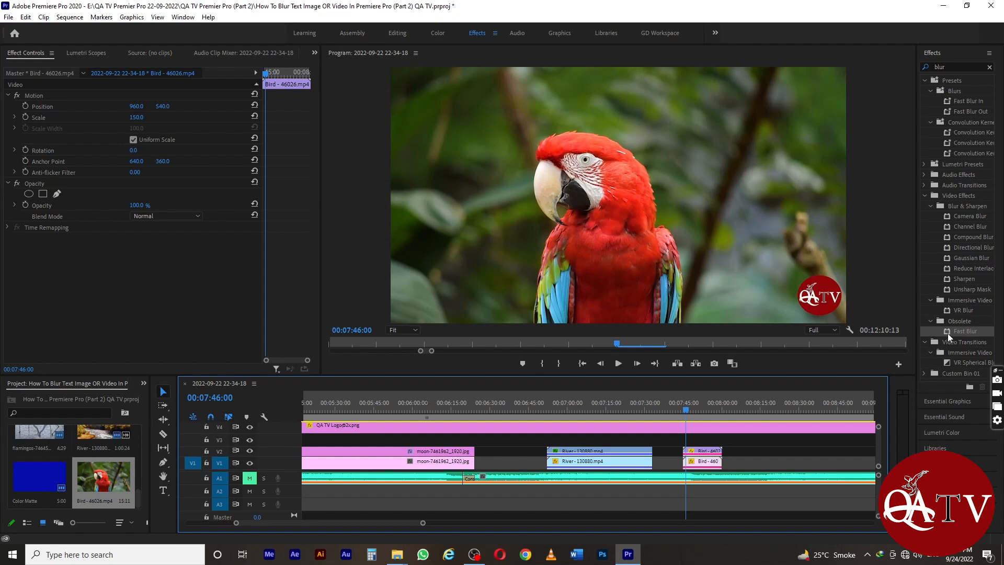
Apply Fast Blur to the duplicate Bird clip on V2 and add a four-point mask placed over the parrot's face.
left_click_drag(947, 334, 701, 453)
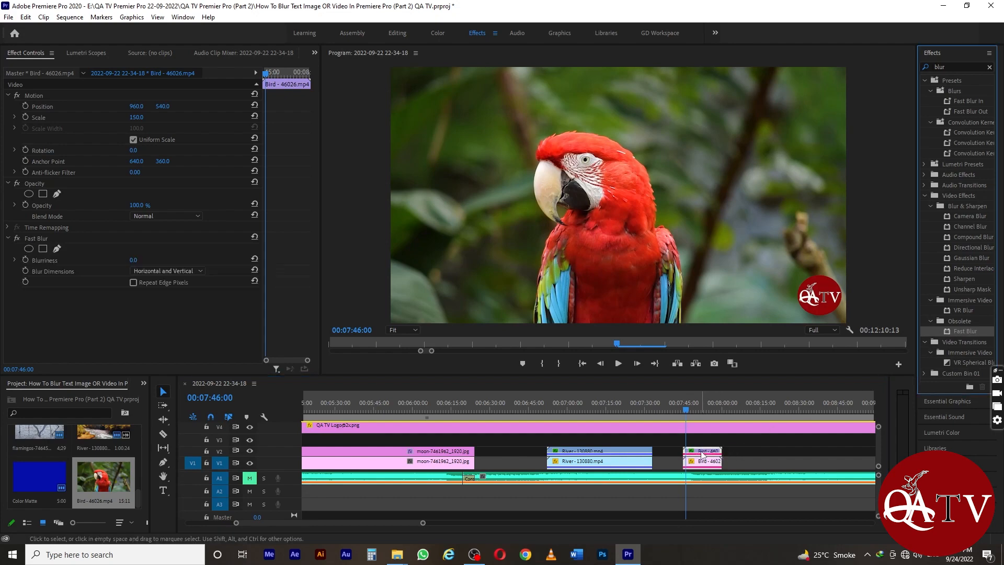
left_click(14, 260)
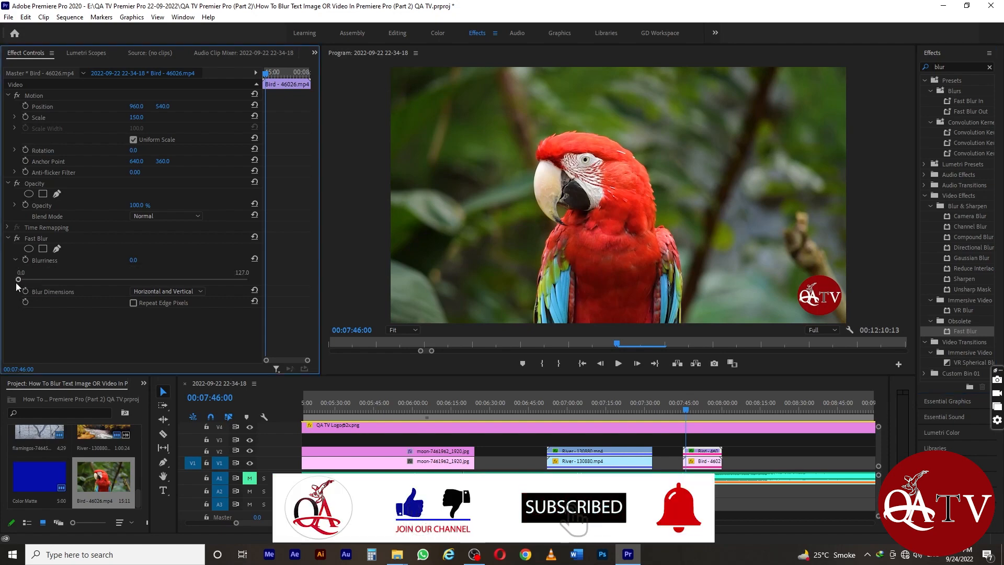
left_click_drag(18, 280, 1, 244)
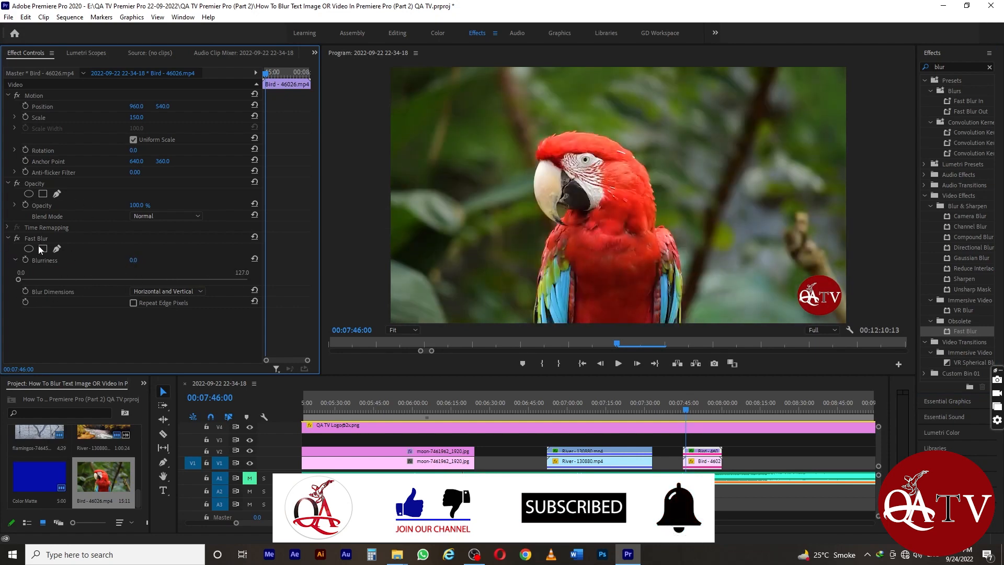
left_click(43, 249)
left_click_drag(446, 109, 554, 177)
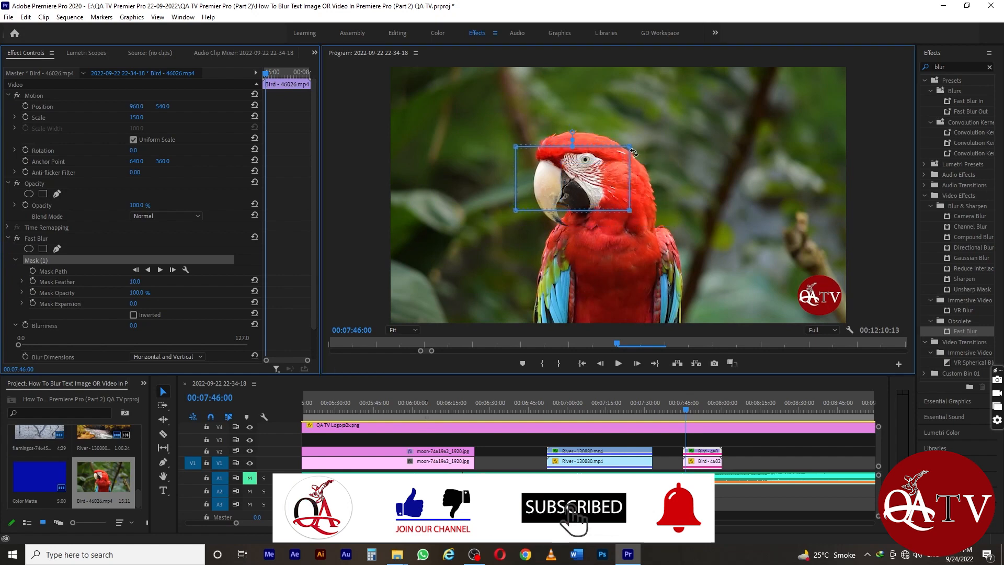
Reshape the Fast Blur mask by its corner points into a rectangle enclosing the parrot's whole head.
left_click_drag(631, 147, 660, 136)
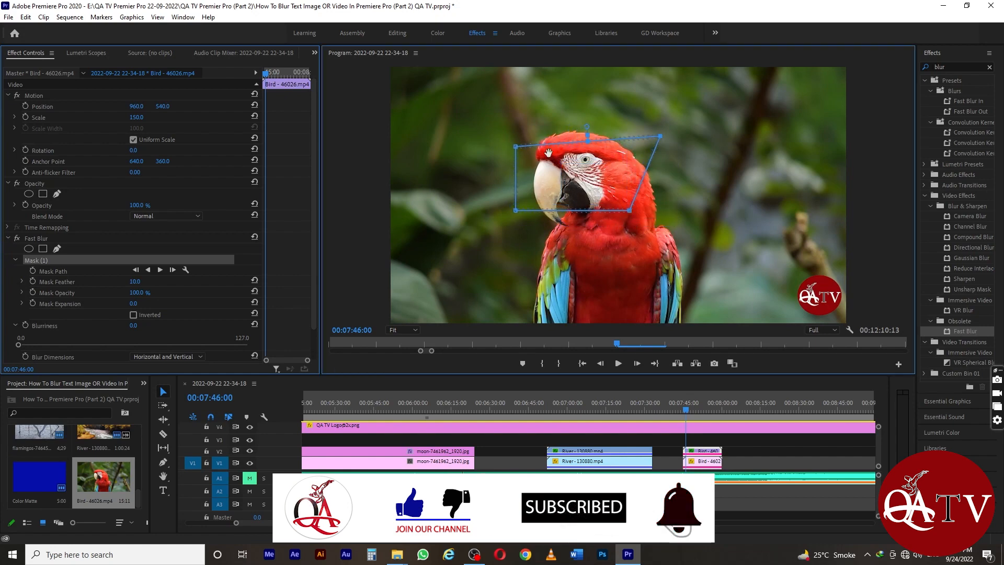
left_click_drag(515, 149, 504, 121)
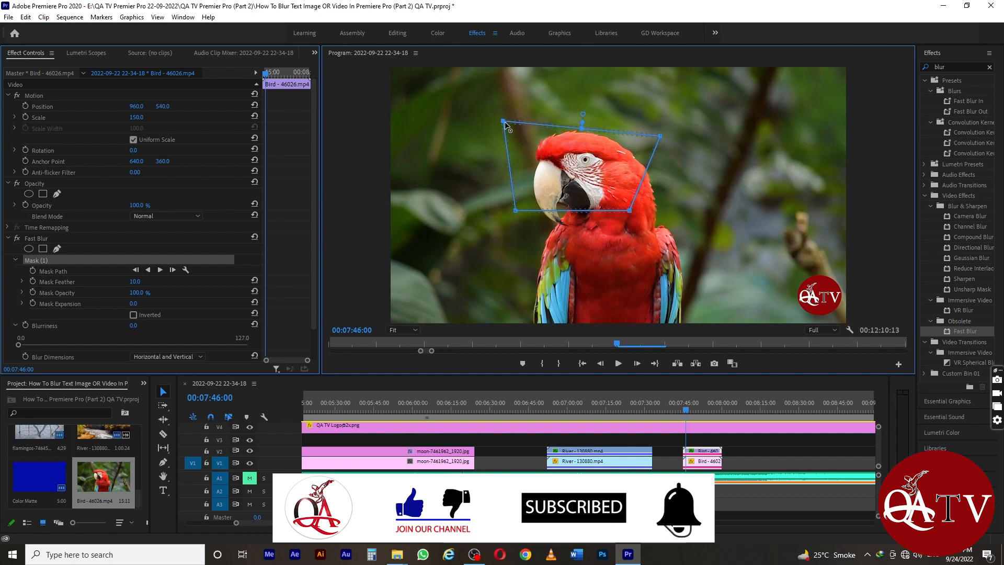
left_click_drag(662, 135, 661, 123)
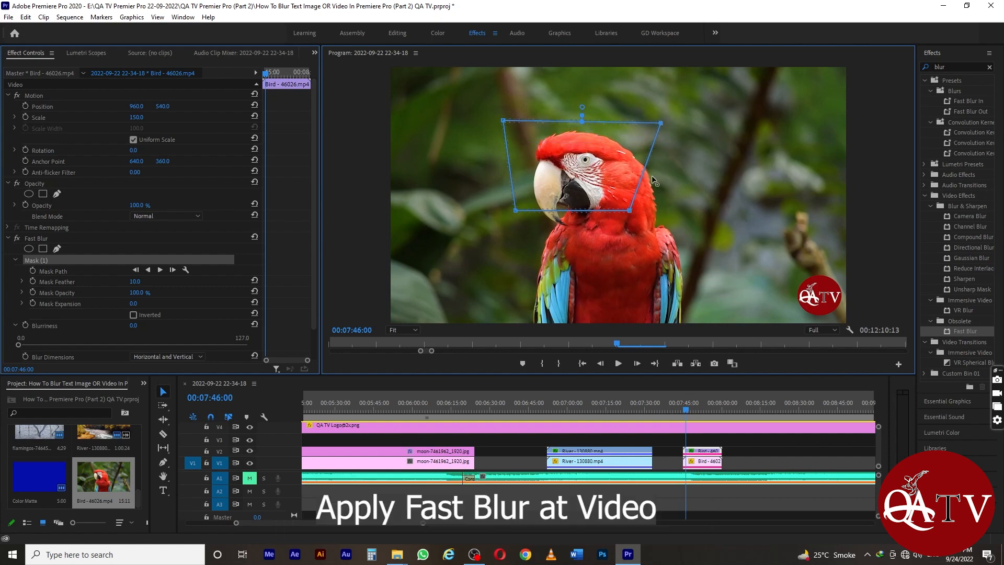
left_click_drag(629, 210, 665, 224)
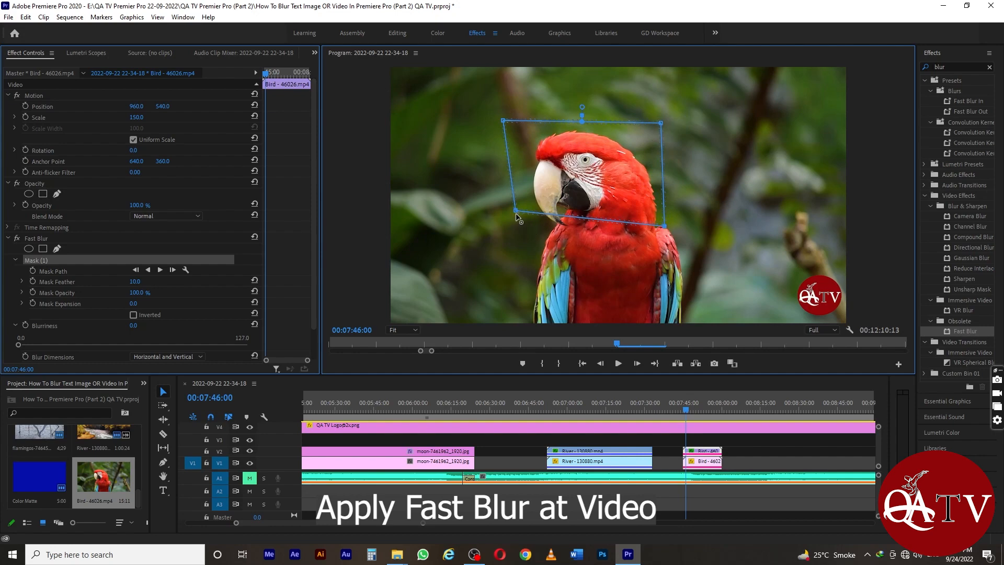
left_click_drag(516, 213, 504, 232)
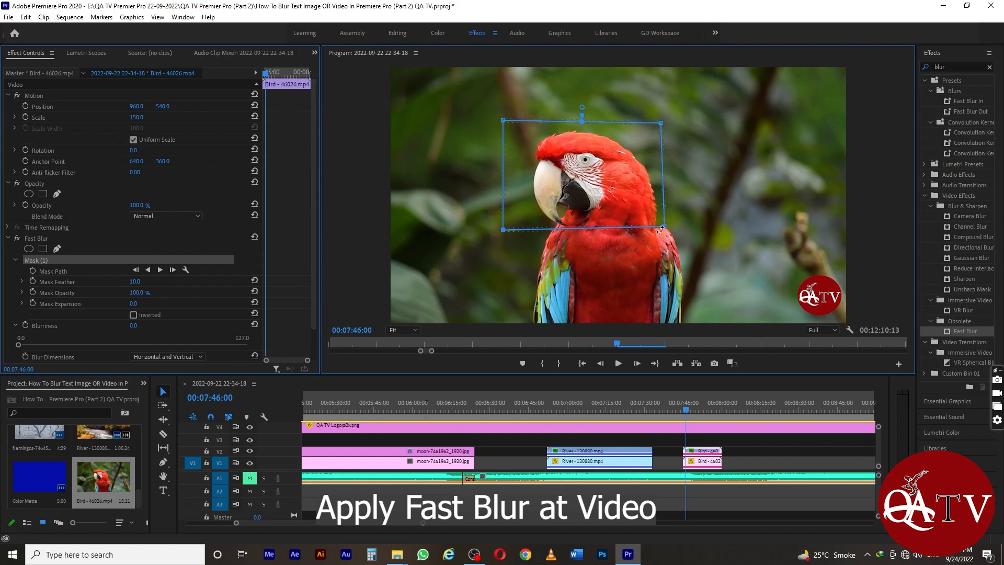
left_click_drag(663, 227, 665, 230)
left_click_drag(661, 124, 663, 121)
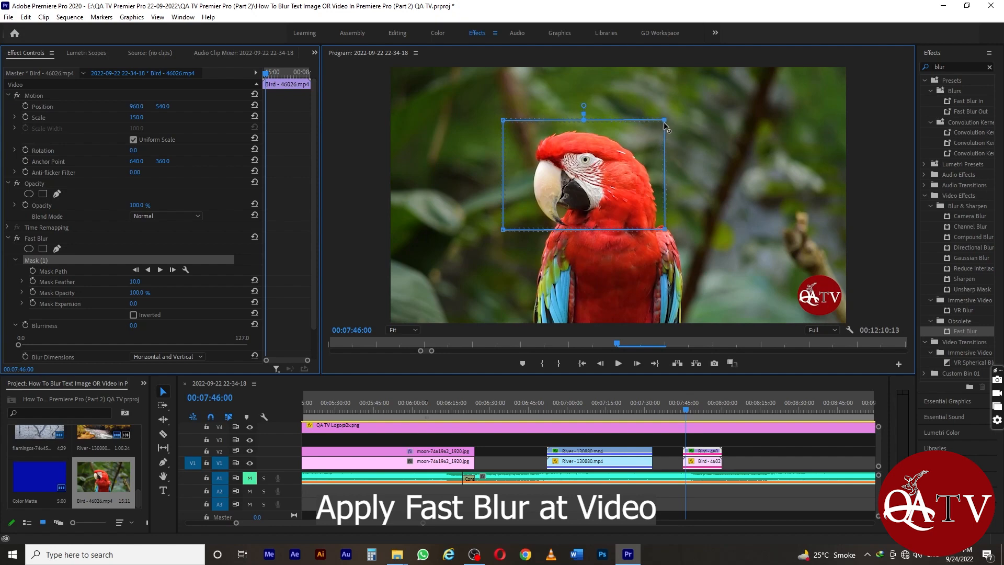
Set the Fast Blur's Blurriness to 70 and shift its mask slightly to the right over the parrot's head.
left_click(132, 326)
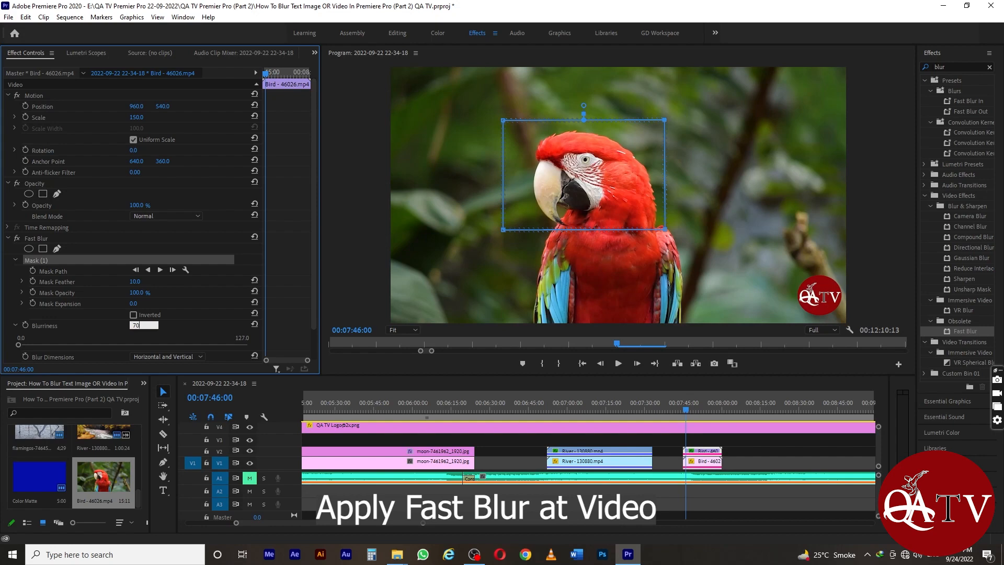
key("Return")
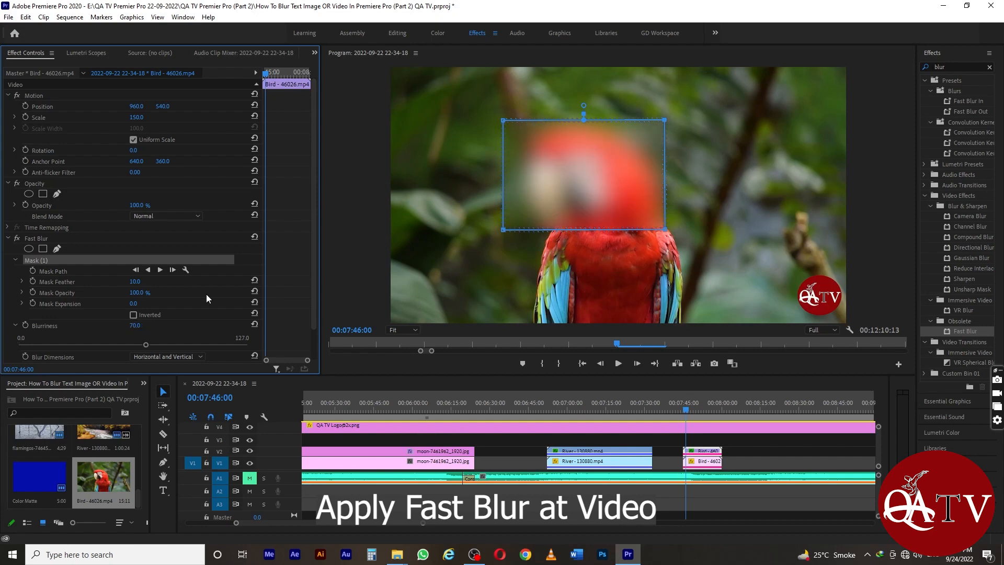
left_click_drag(590, 190, 602, 191)
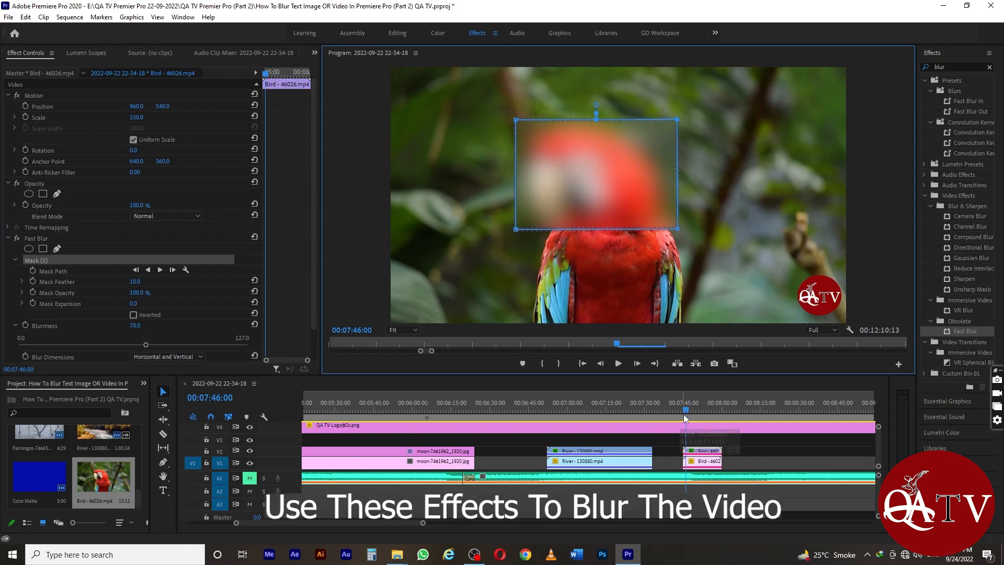
Play the Bird clip from its start and scrub back through it to review how the masked blur covers the moving head.
mouse_move(686, 412)
left_mouse_down()
mouse_move(721, 412)
mouse_move(685, 419)
left_mouse_up()
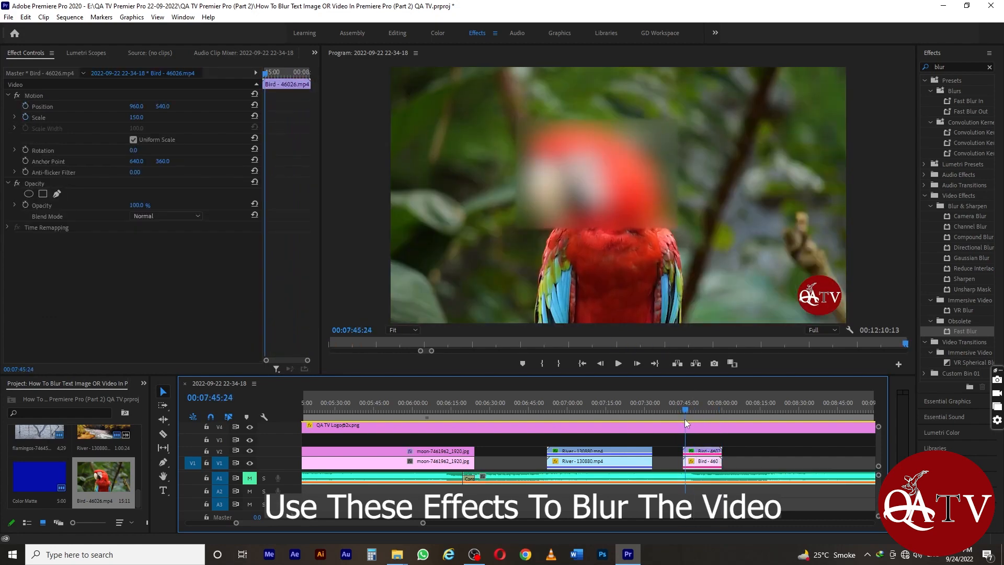
left_click(692, 456)
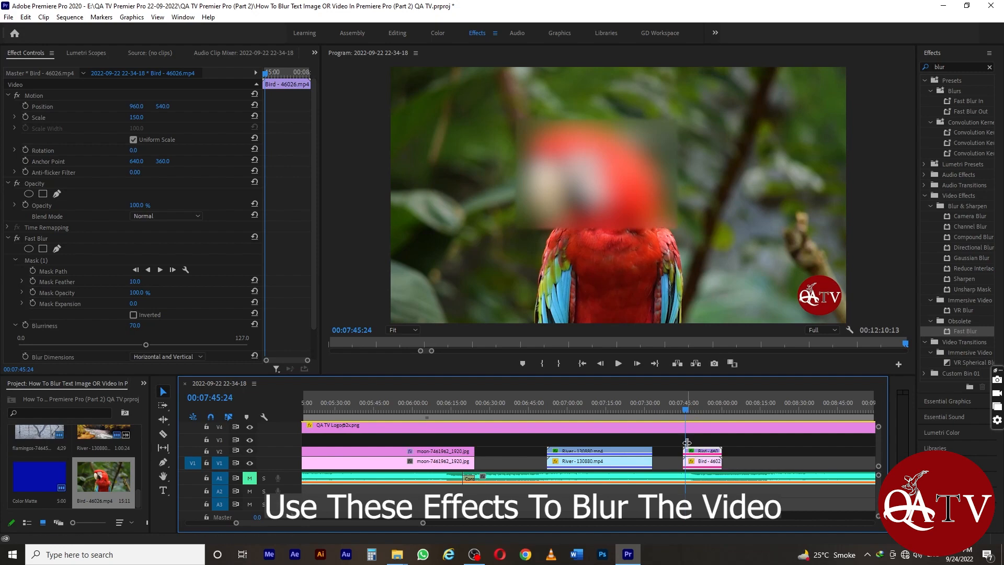
mouse_move(685, 419)
left_mouse_down()
mouse_move(688, 410)
mouse_move(728, 410)
mouse_move(688, 414)
left_mouse_up()
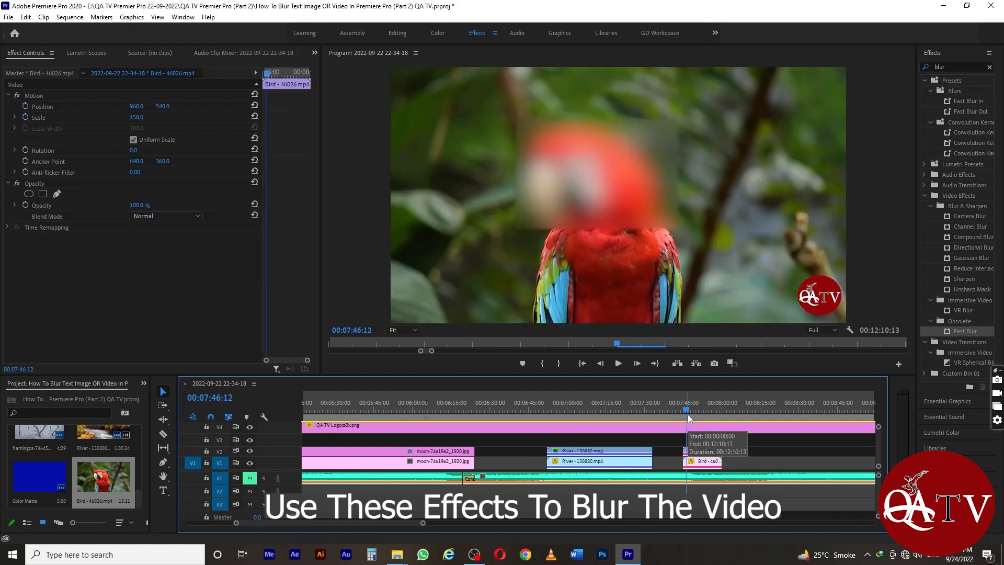
key("equal")
key("equal")
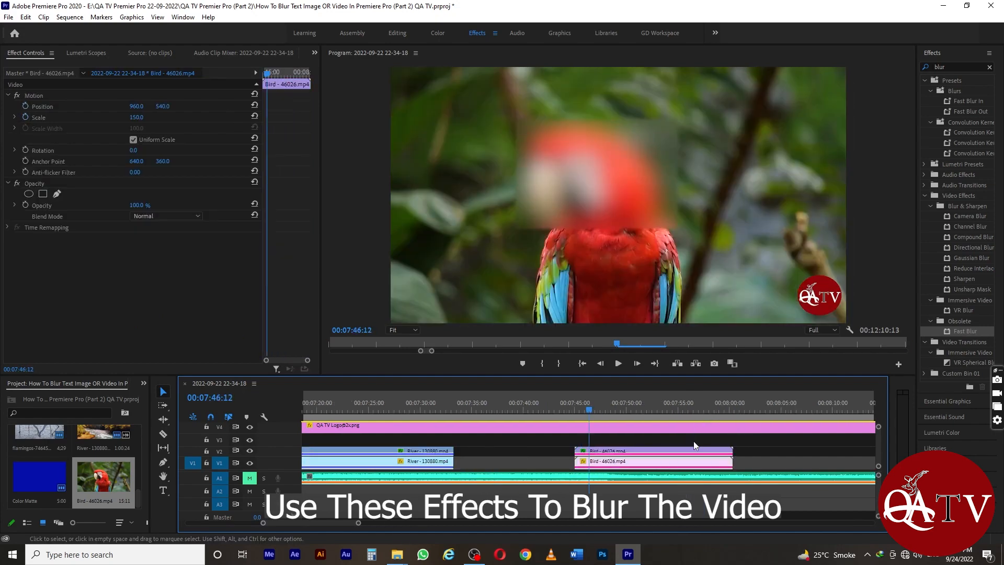
left_click_drag(587, 412, 575, 412)
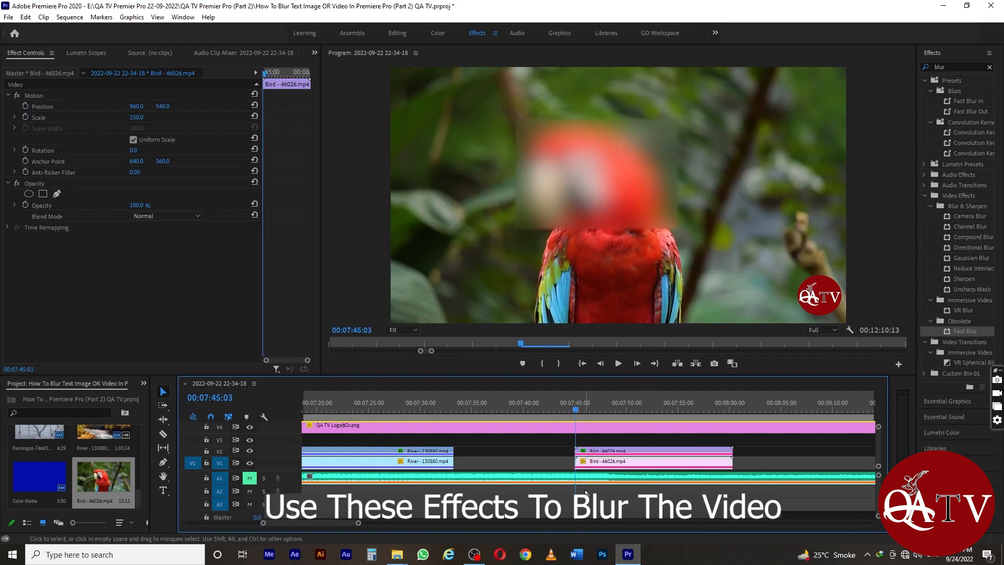
key("space")
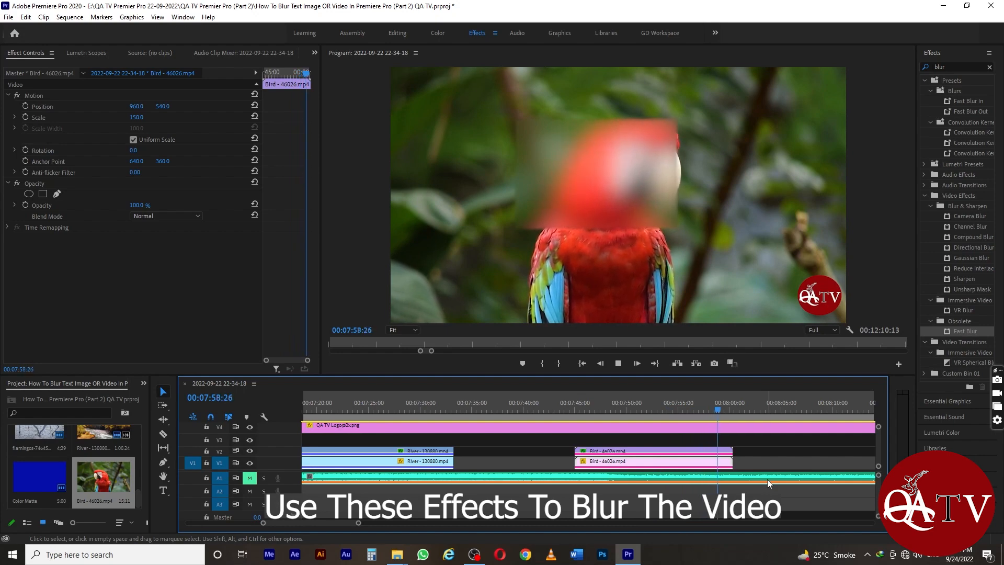
key("space")
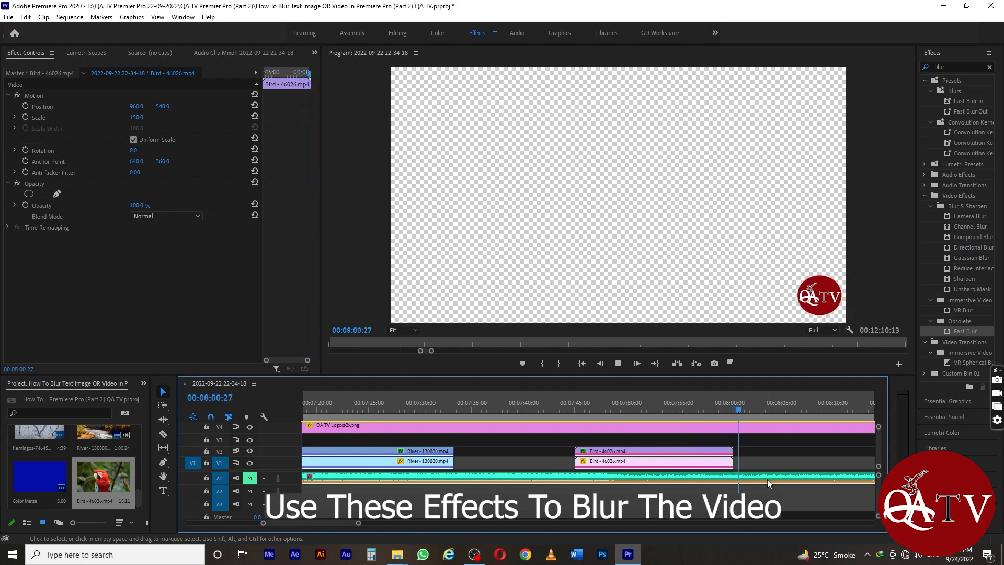
left_click(767, 479)
left_click_drag(736, 409, 698, 406)
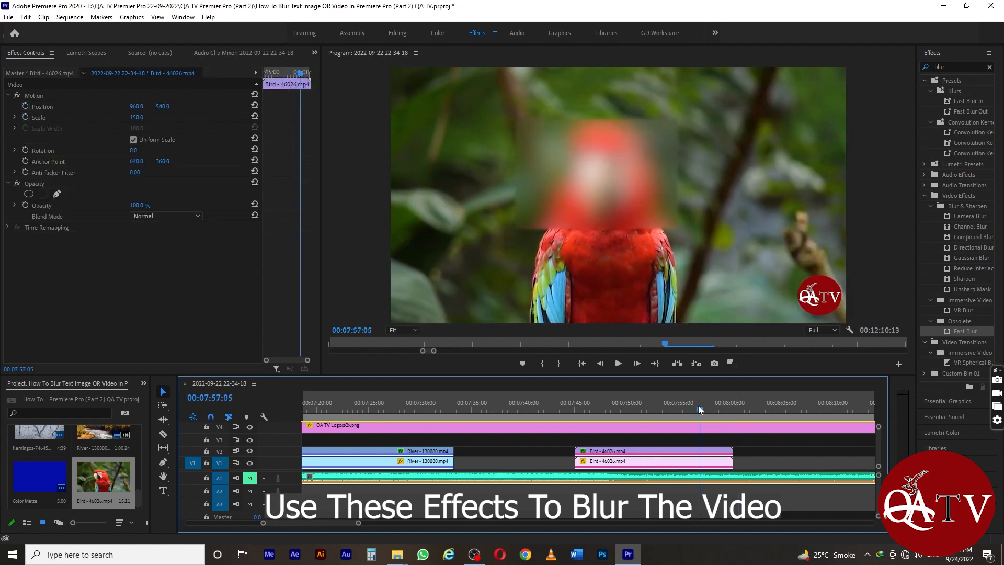